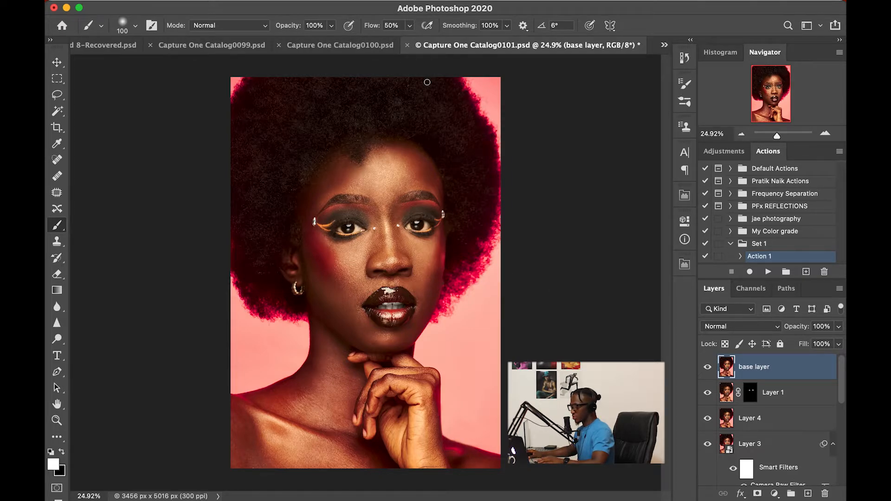
Add a new empty layer named 'eyes whitening' from the Layer menu.
mouse_move(292, 0)
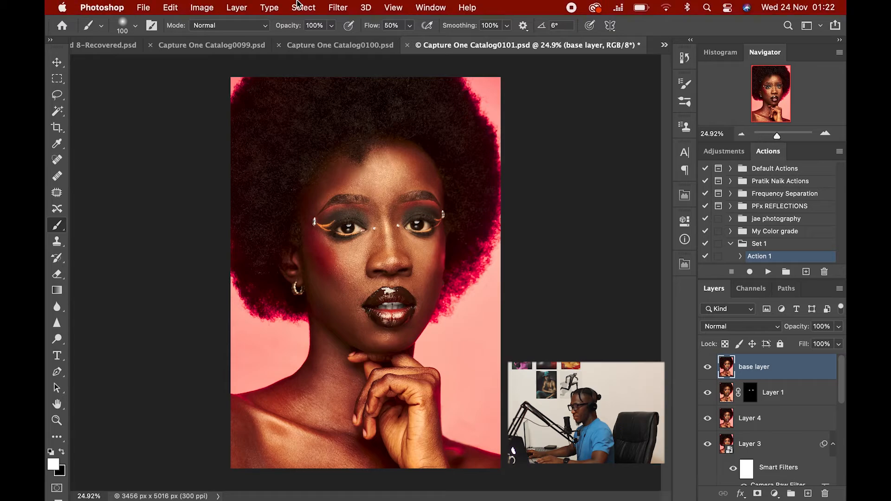
click(237, 7)
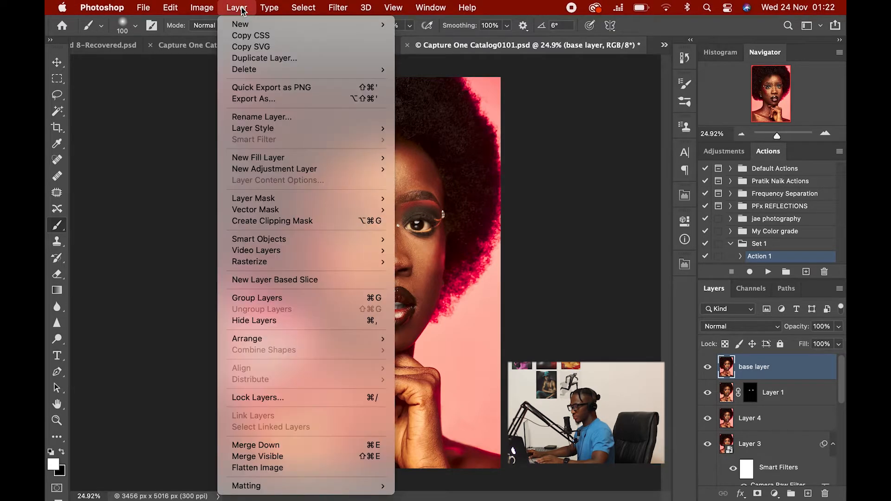
mouse_move(257, 30)
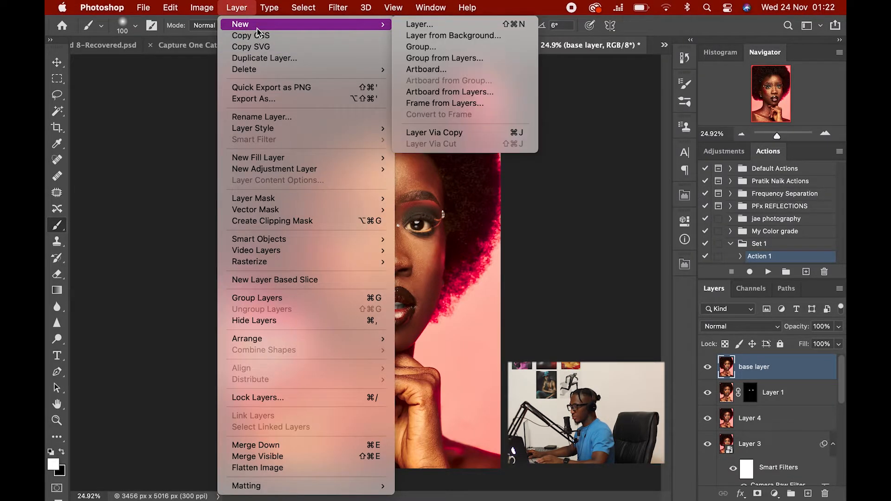
click(416, 25)
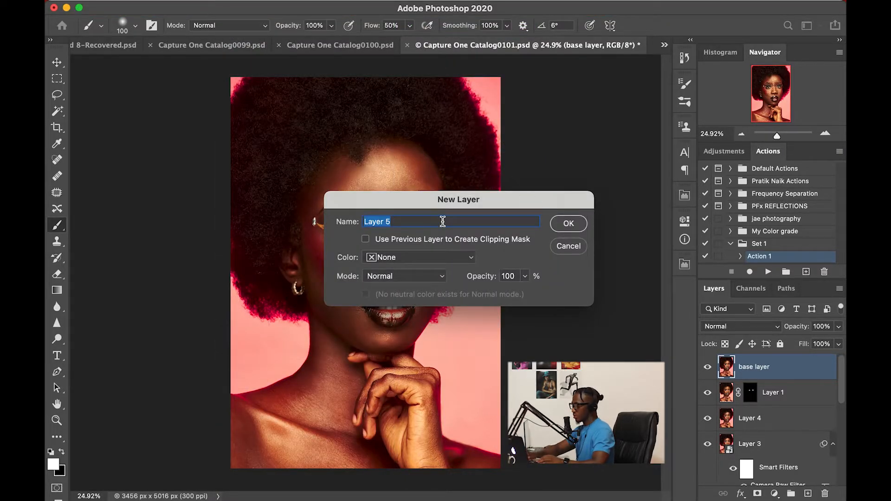
key(BackSpace)
text(ey)
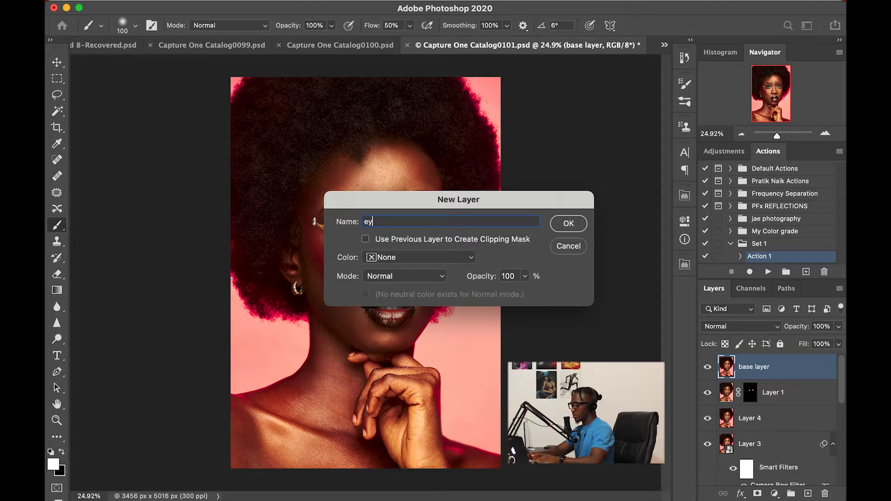
text(es whitening)
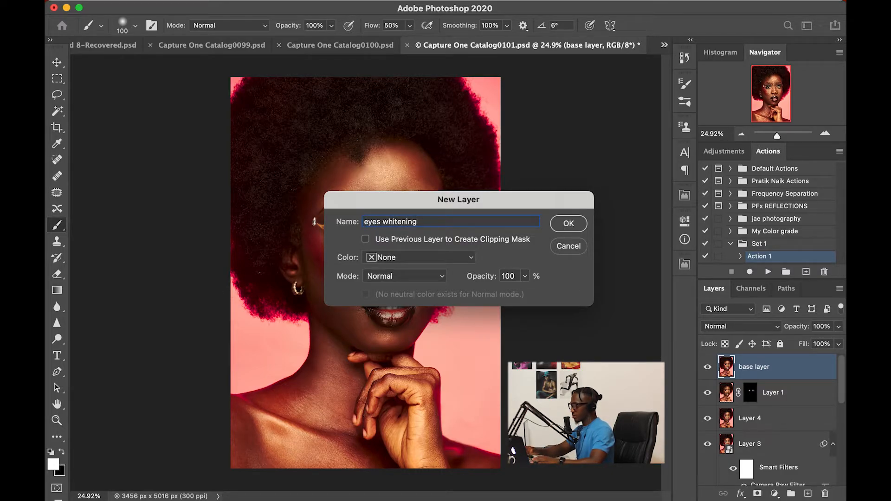
key(Return)
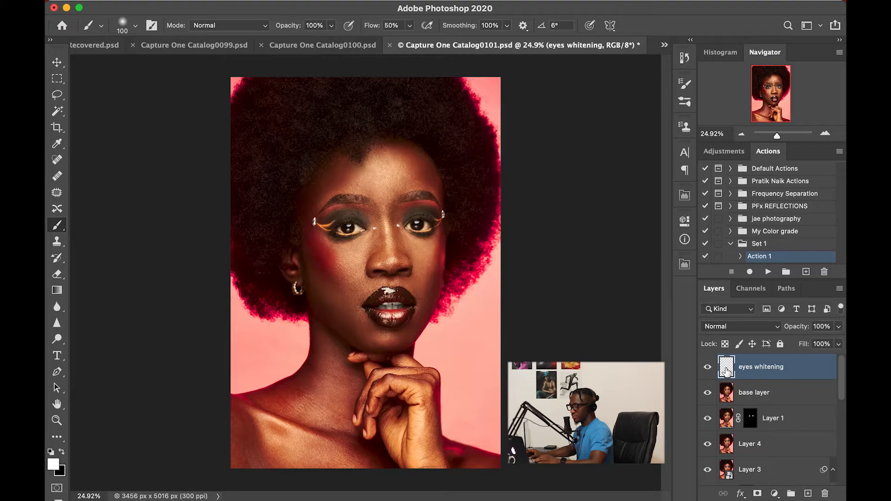
Sample a dark red from the hair, switch to the Brush, then reset colours to black and white.
click(54, 464)
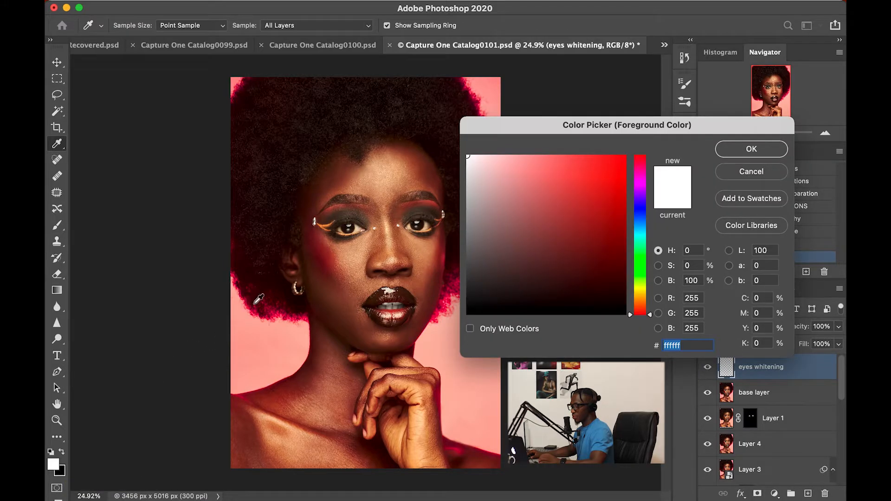
click(263, 284)
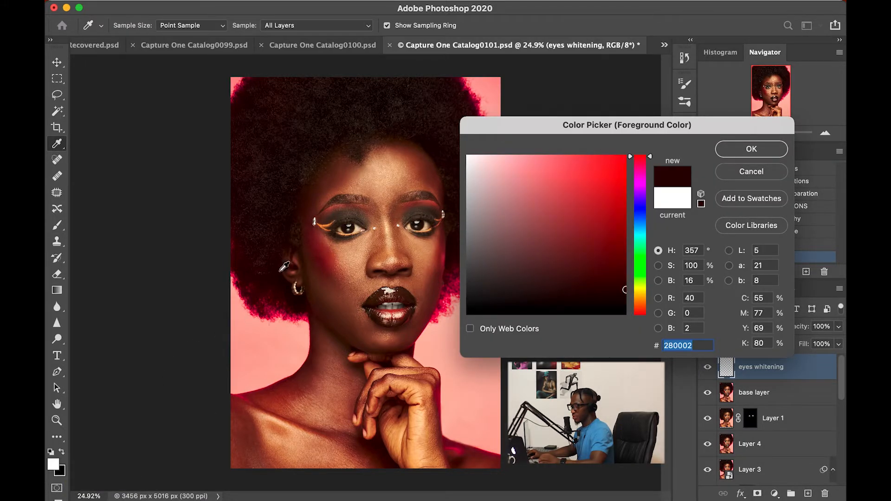
click(262, 319)
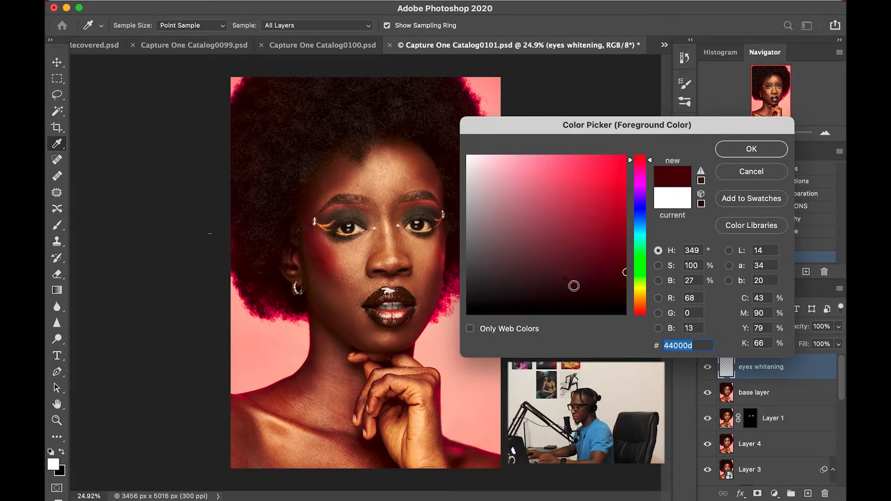
click(745, 152)
key(b)
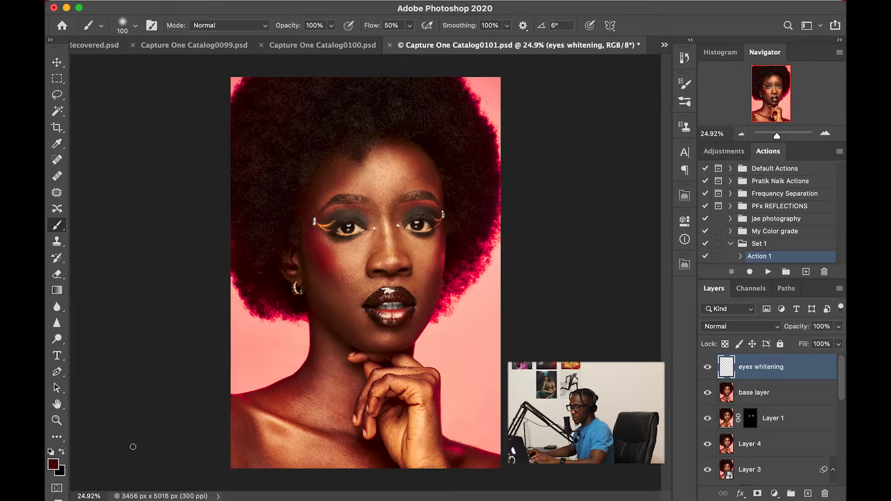
key(d)
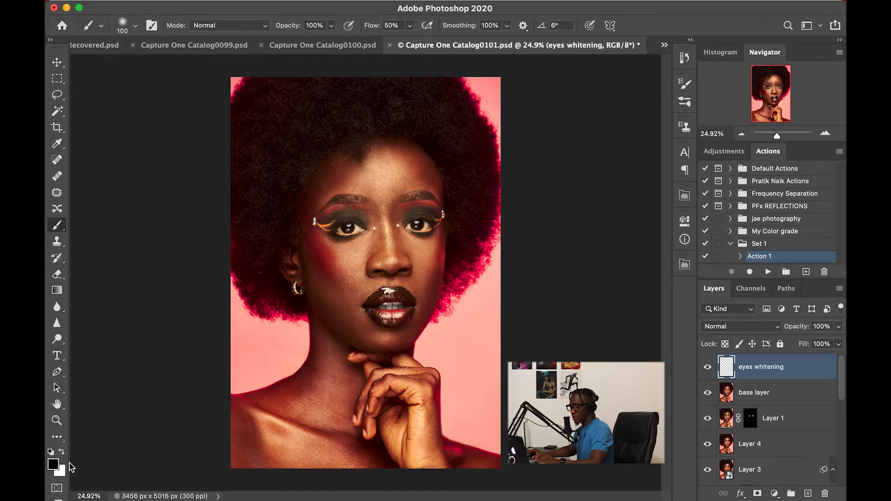
Swap to a white foreground and set the brush to Soft Round with 0% hardness.
key(x)
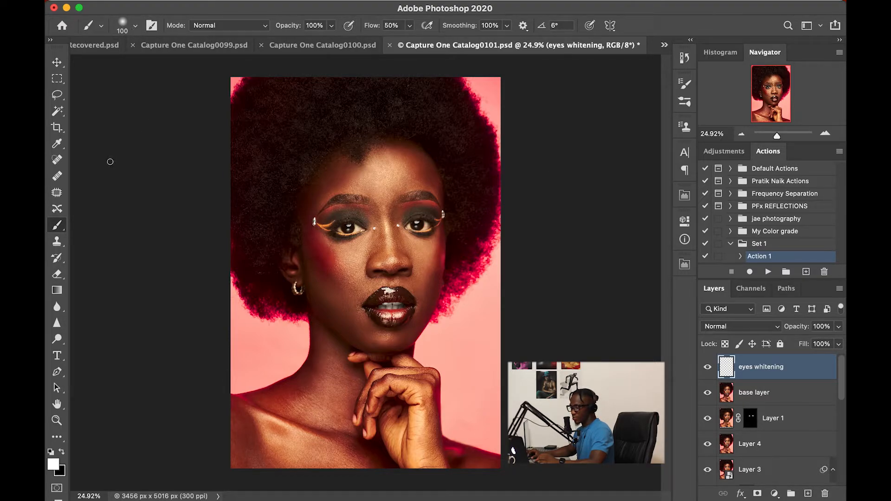
click(137, 29)
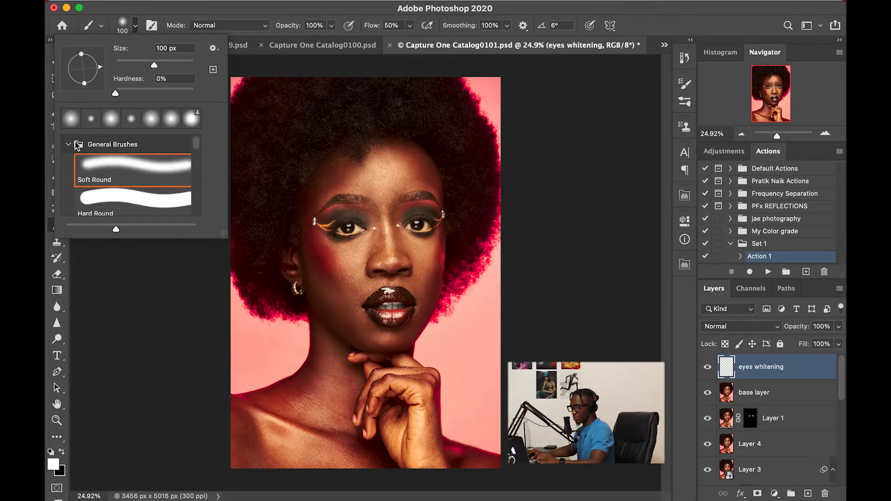
mouse_move(115, 94)
mouse_down()
mouse_move(129, 91)
mouse_move(115, 91)
mouse_up()
click(143, 88)
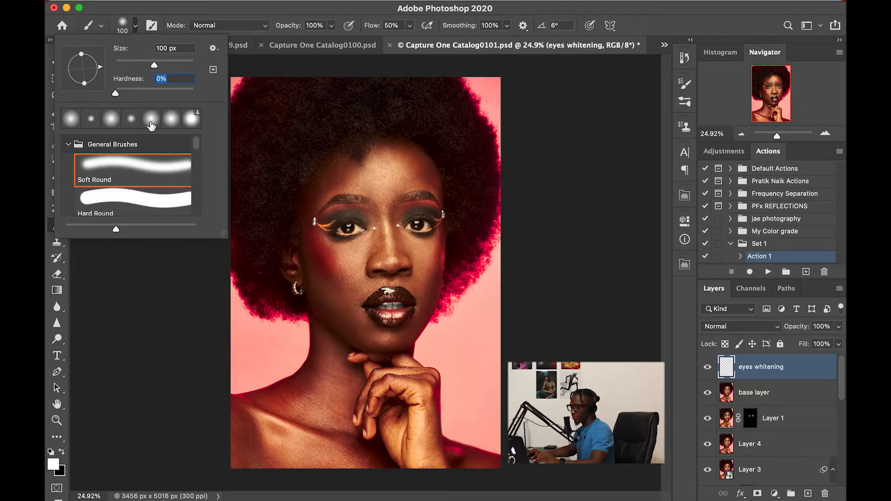
click(135, 28)
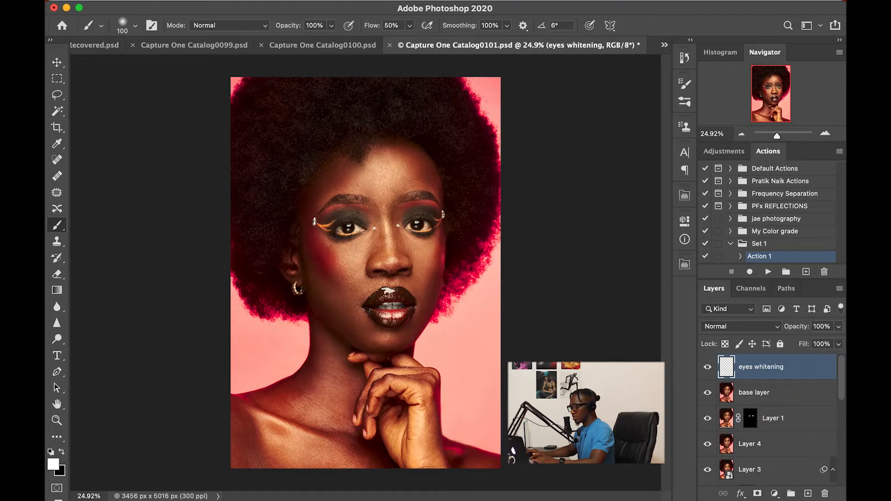
Resize the soft brush to 250 px while zoomed in on the eye.
key(bracketleft)
scroll(347, 227, up, 10)
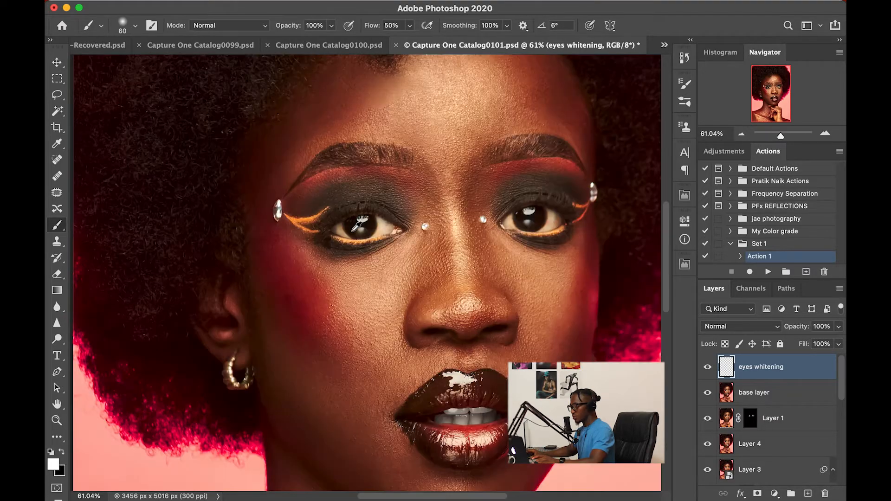
key(bracketright)
key(bracketright)
key(bracketright)
key(bracketright)
key(bracketright)
key(bracketright)
key(bracketright)
key(bracketright)
key(bracketright)
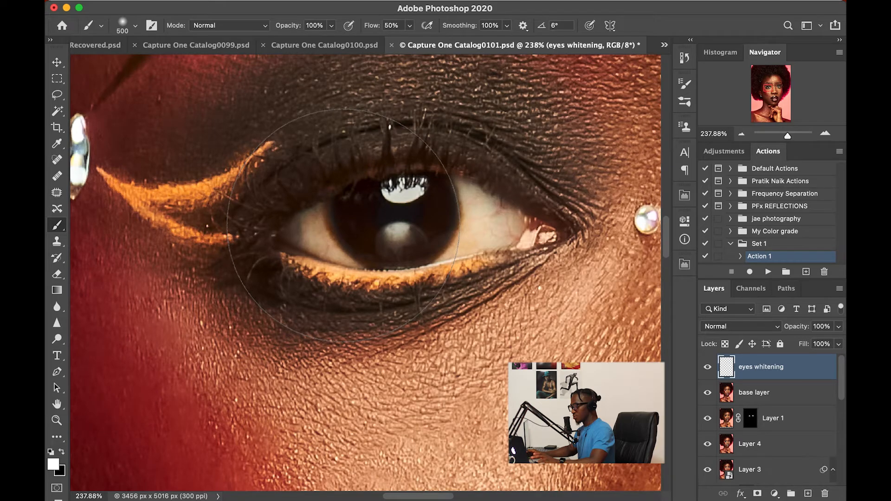
key(bracketright)
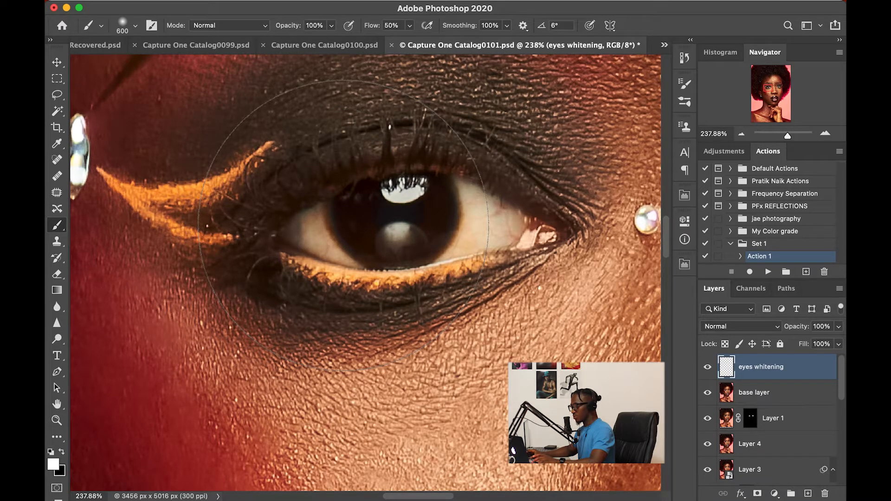
key(bracketright)
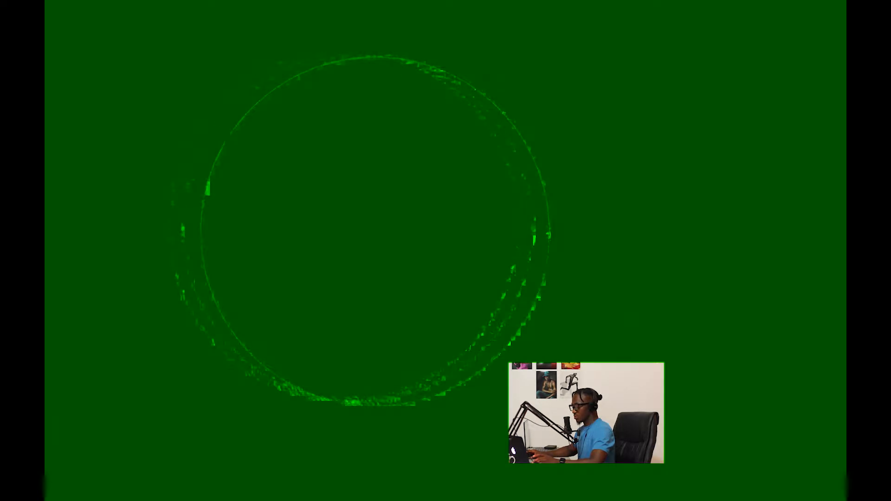
key(bracketright)
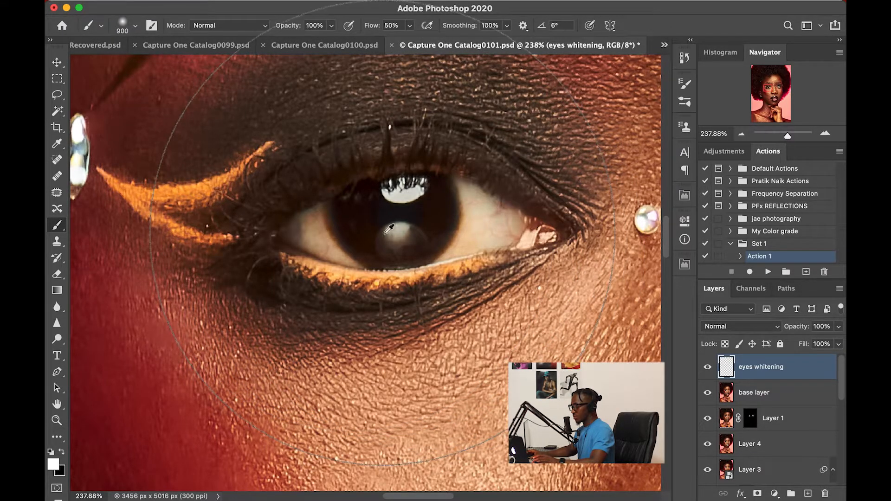
key(bracketleft)
key(bracketleft)
key(bracketleft)
key(bracketleft)
key(bracketleft)
key(bracketleft)
key(bracketleft)
scroll(403, 233, down, 5)
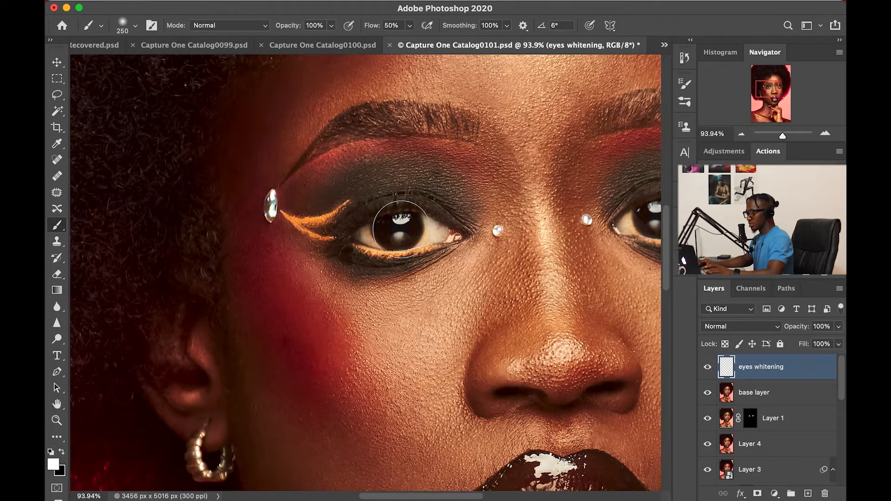
Undo a trial white stroke over the left eye and shrink the brush to 50 px.
mouse_move(389, 232)
mouse_down()
mouse_move(394, 228)
mouse_move(381, 229)
mouse_move(424, 229)
mouse_up()
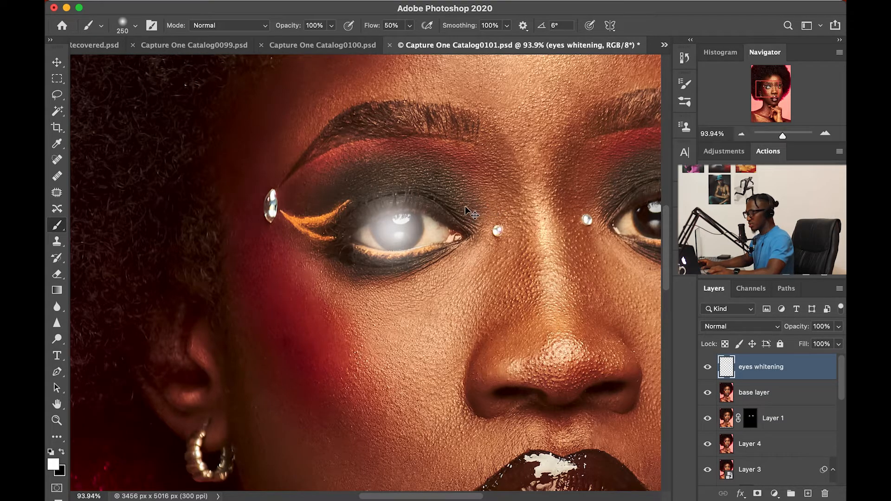
key(super+z)
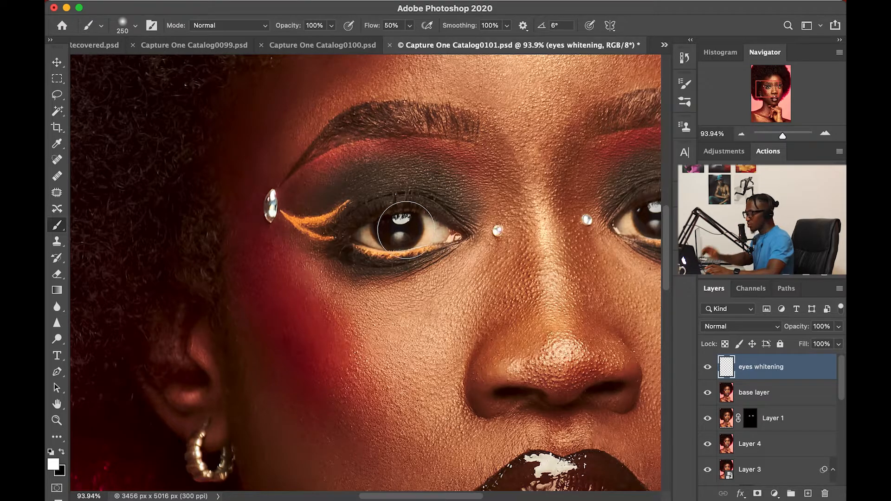
key(bracketleft)
key(bracketleft)
key(bracketleft)
key(bracketleft)
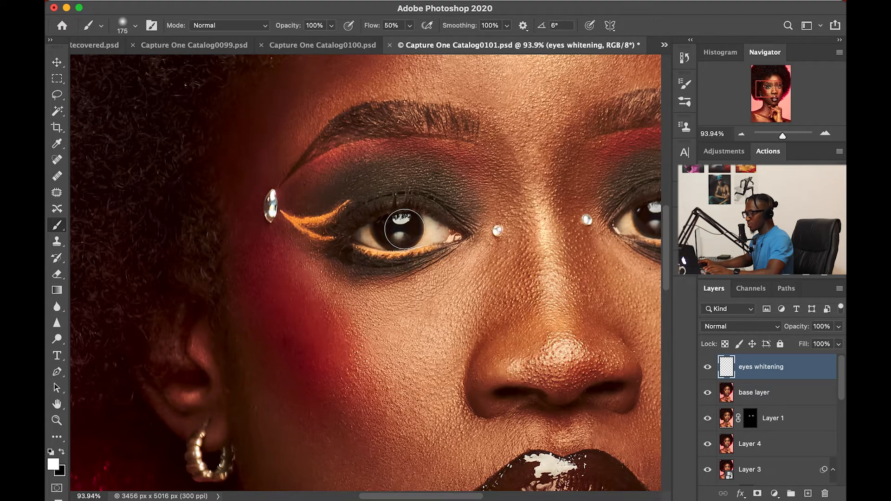
key(bracketleft)
key(bracketleft)
key(bracketleft)
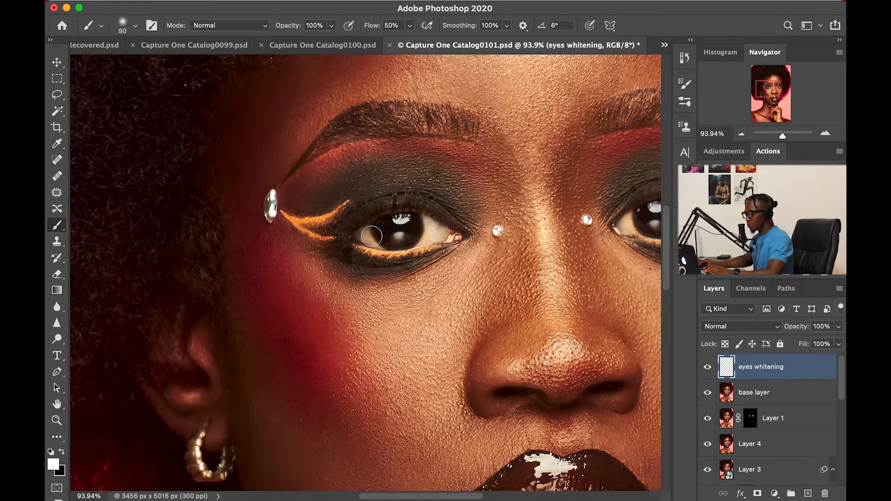
key(bracketleft)
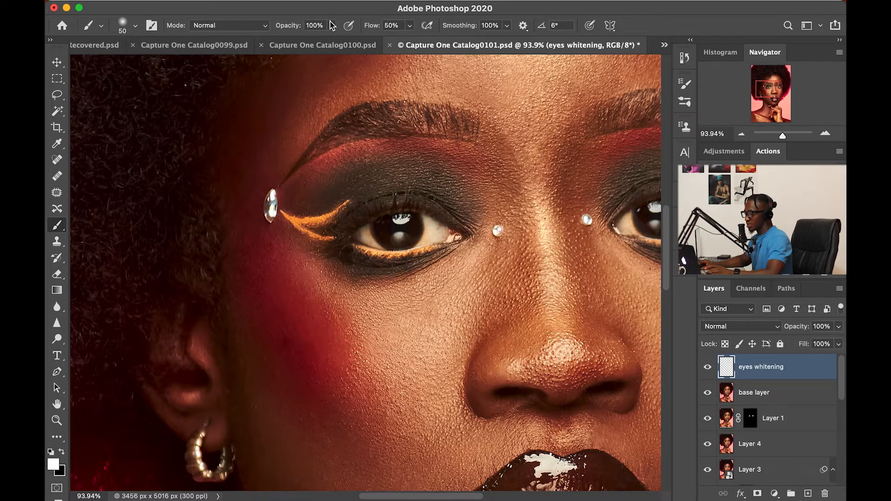
Test a larger brush at 100% flow on the left eye, then undo the stroke.
click(411, 27)
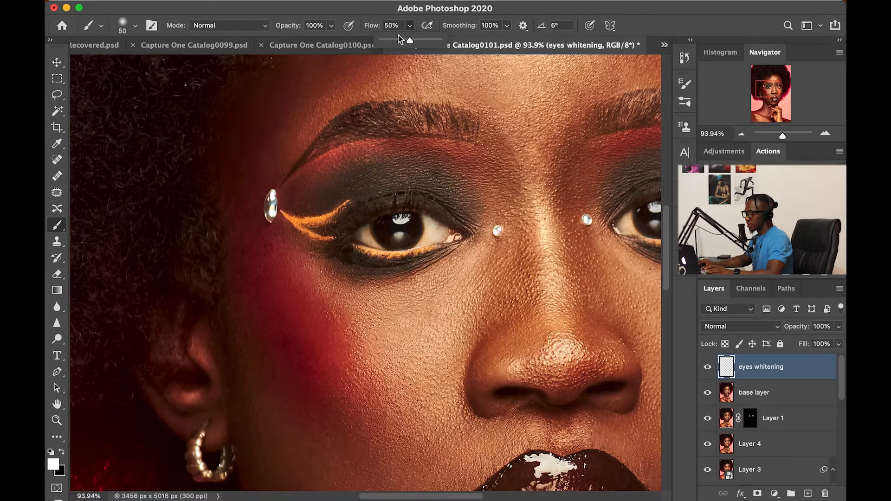
drag(410, 40, 395, 41)
click(524, 8)
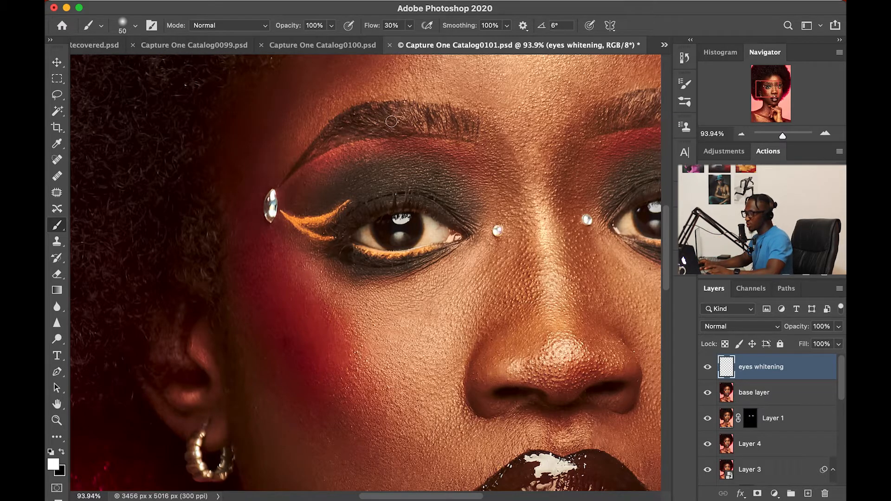
click(409, 25)
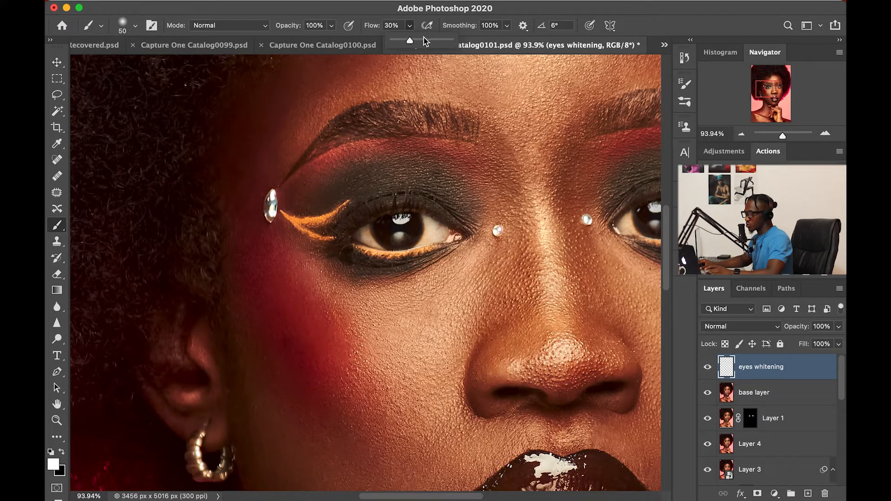
drag(427, 38, 467, 41)
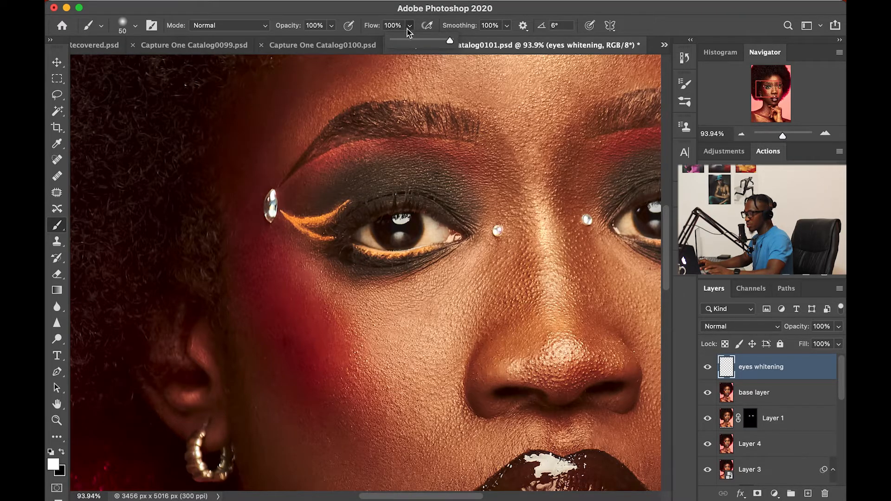
key(bracketright)
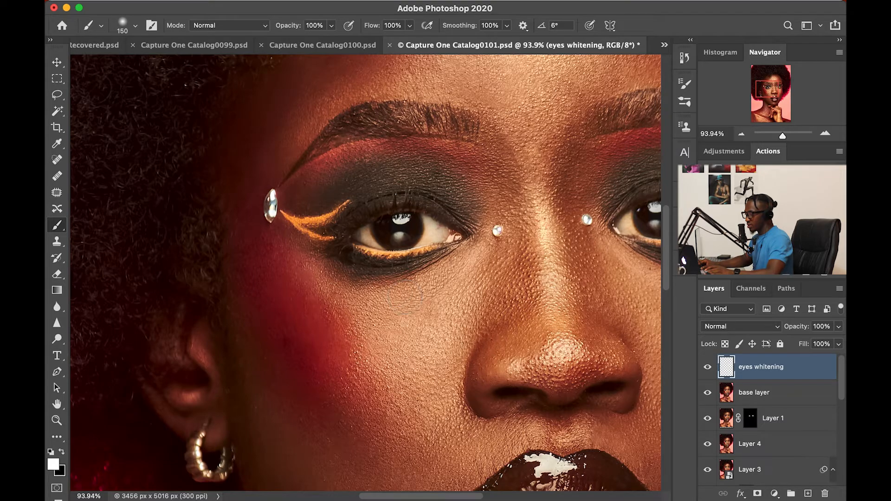
mouse_move(369, 232)
mouse_down()
mouse_move(462, 222)
mouse_move(445, 233)
mouse_up()
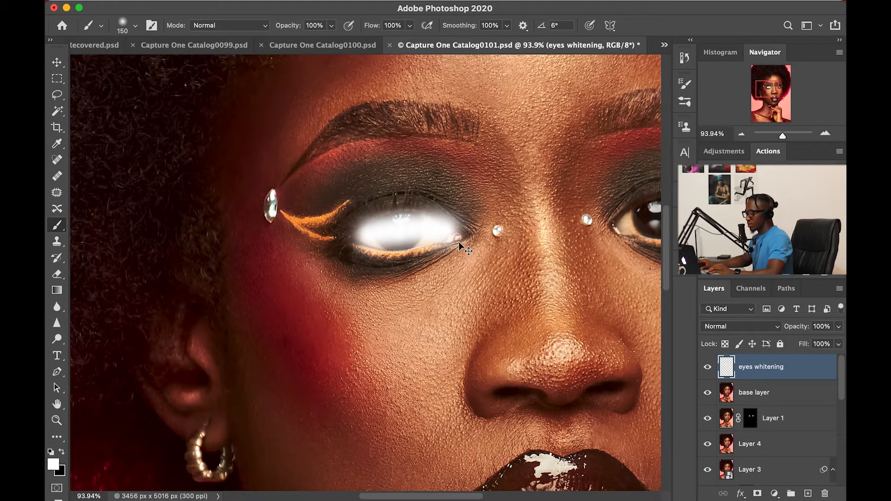
key(super+z)
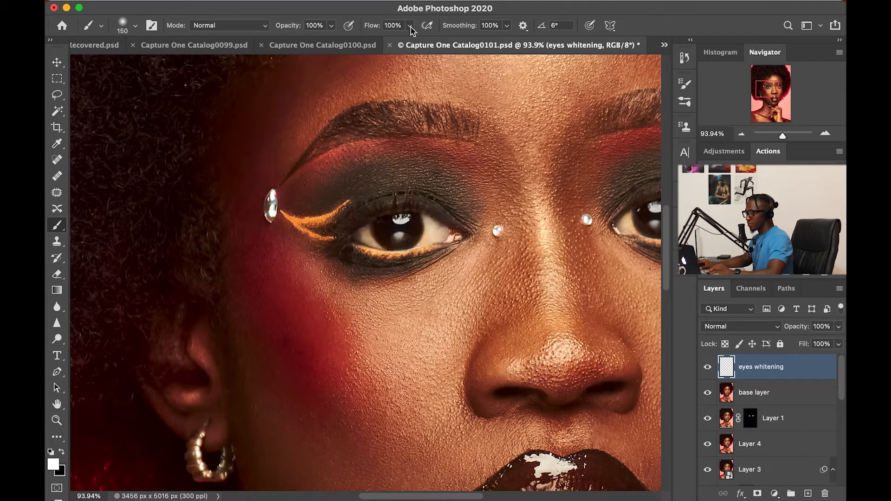
Set brush flow to 30%, test-paint the left eye, and undo the strokes.
click(410, 26)
click(361, 40)
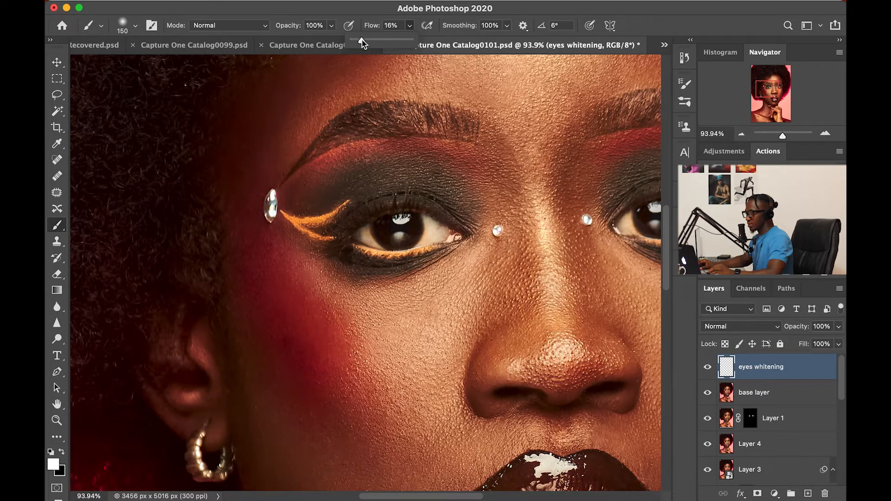
drag(369, 41, 370, 42)
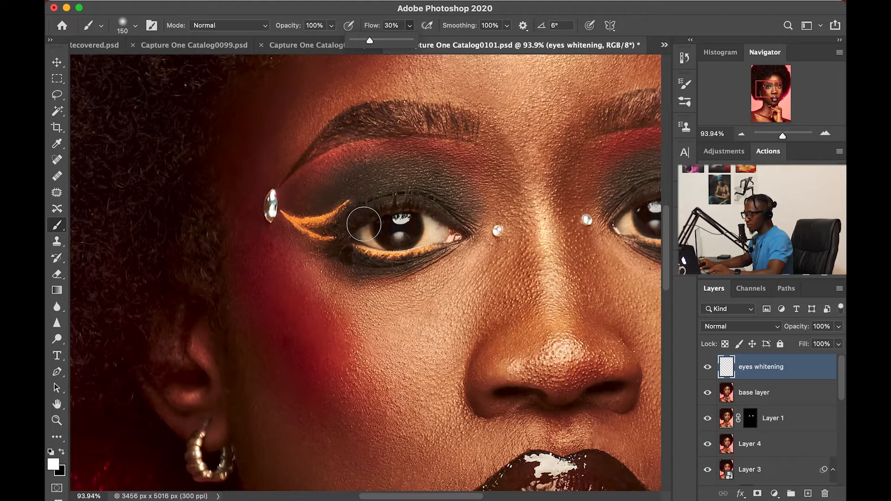
mouse_move(407, 231)
mouse_down()
mouse_move(362, 245)
mouse_move(434, 232)
mouse_move(364, 240)
mouse_move(429, 227)
mouse_move(394, 233)
mouse_up()
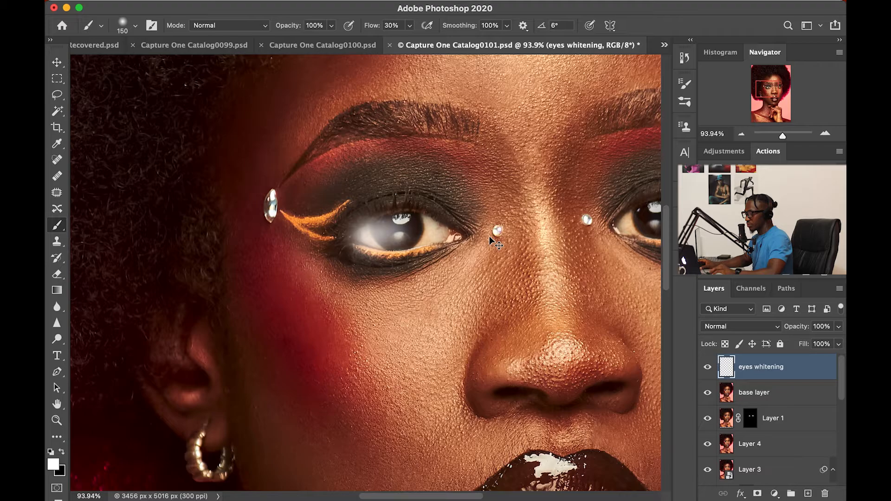
key(super+z)
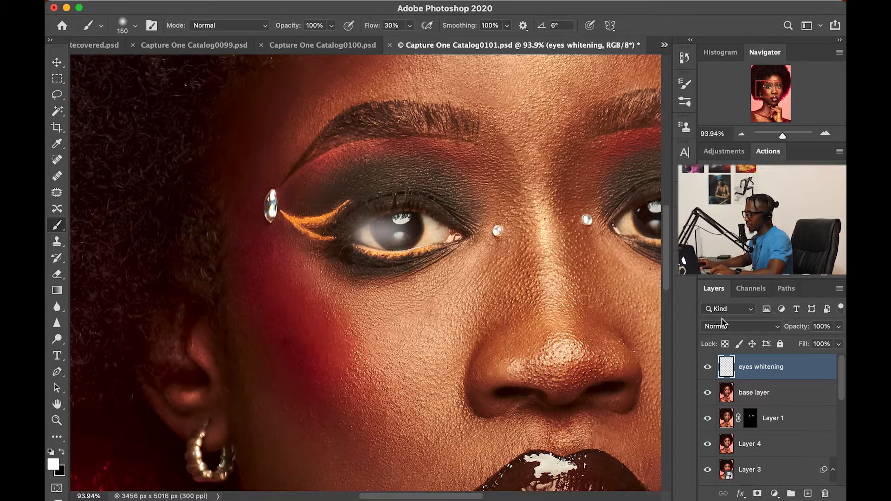
key(super+z)
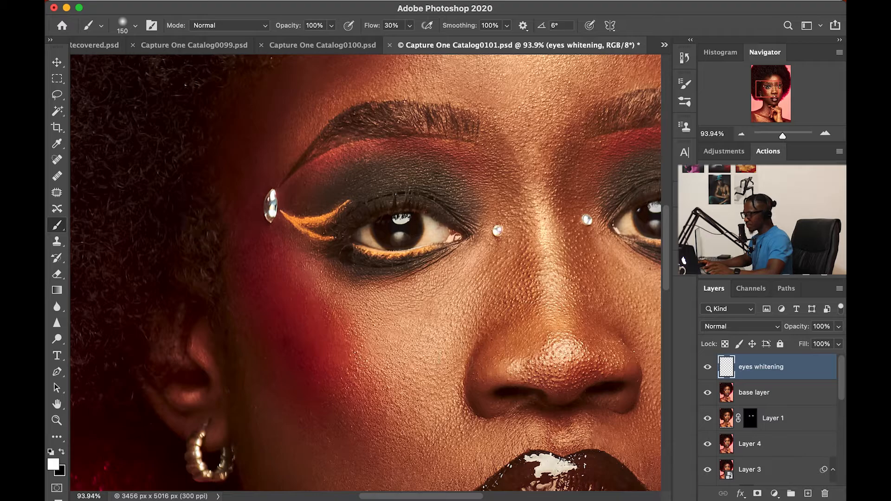
Shrink the brush to 80 px and paint white over the left eye and iris.
key(bracketleft)
key(bracketleft)
key(bracketleft)
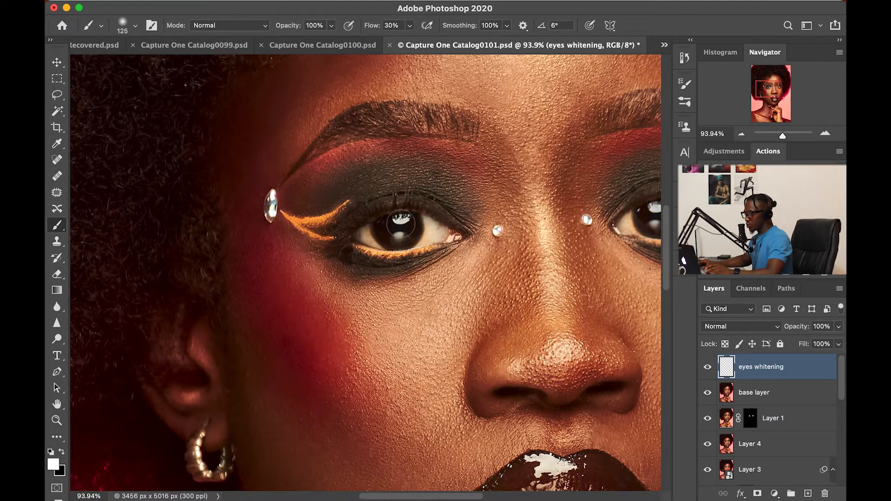
key(bracketleft)
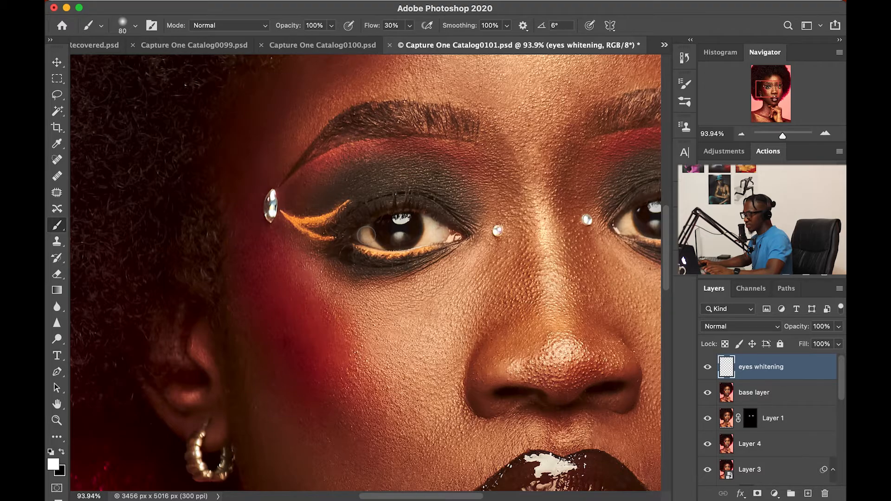
key(bracketleft)
key(bracketleft)
mouse_move(380, 228)
mouse_down()
mouse_move(400, 220)
mouse_move(417, 227)
mouse_move(388, 252)
mouse_move(385, 228)
mouse_move(405, 236)
mouse_move(367, 239)
mouse_move(392, 239)
mouse_move(414, 223)
mouse_move(441, 235)
mouse_move(380, 228)
mouse_move(379, 240)
mouse_move(386, 228)
mouse_up()
key(bracketright)
key(bracketright)
mouse_move(393, 221)
mouse_down()
mouse_move(384, 226)
mouse_move(411, 226)
mouse_move(386, 241)
mouse_up()
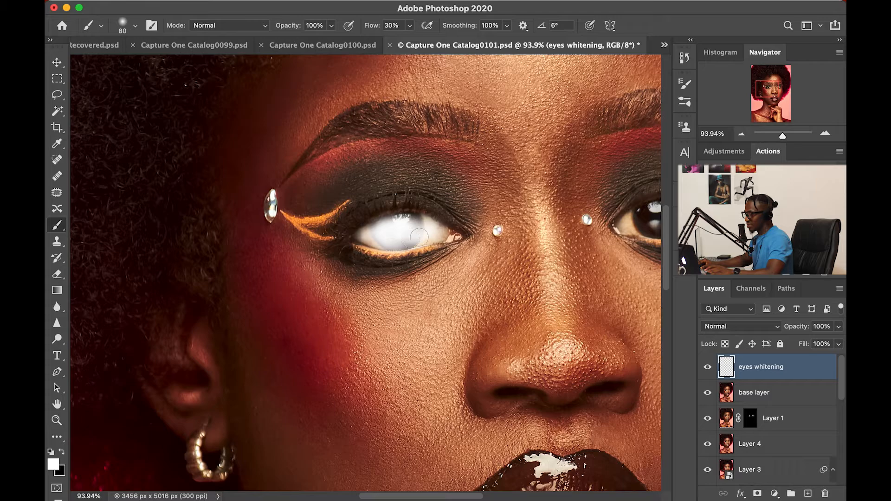
mouse_move(431, 232)
mouse_down()
mouse_move(406, 225)
mouse_move(428, 230)
mouse_move(389, 247)
mouse_move(402, 237)
mouse_move(376, 239)
mouse_move(404, 240)
mouse_move(379, 232)
mouse_move(400, 223)
mouse_move(439, 233)
mouse_move(394, 243)
mouse_move(363, 237)
mouse_move(438, 232)
mouse_move(373, 236)
mouse_move(424, 229)
mouse_move(391, 231)
mouse_move(417, 225)
mouse_move(385, 241)
mouse_up()
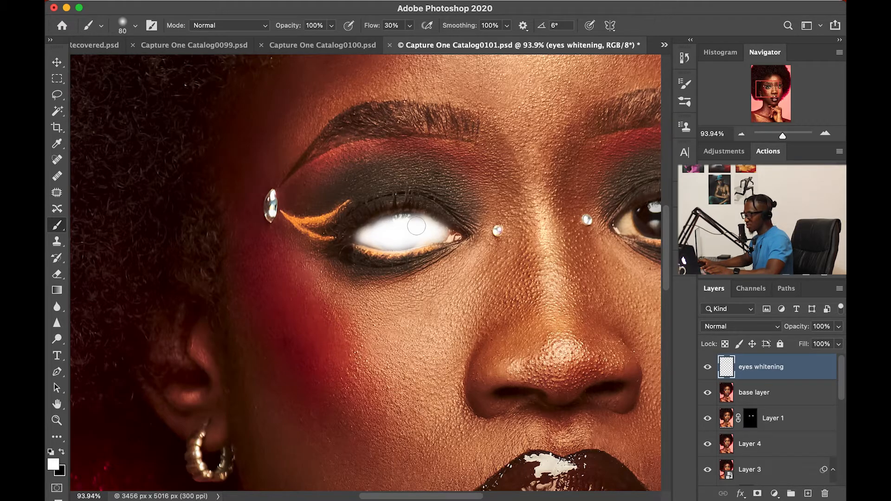
scroll(464, 264, right, 5)
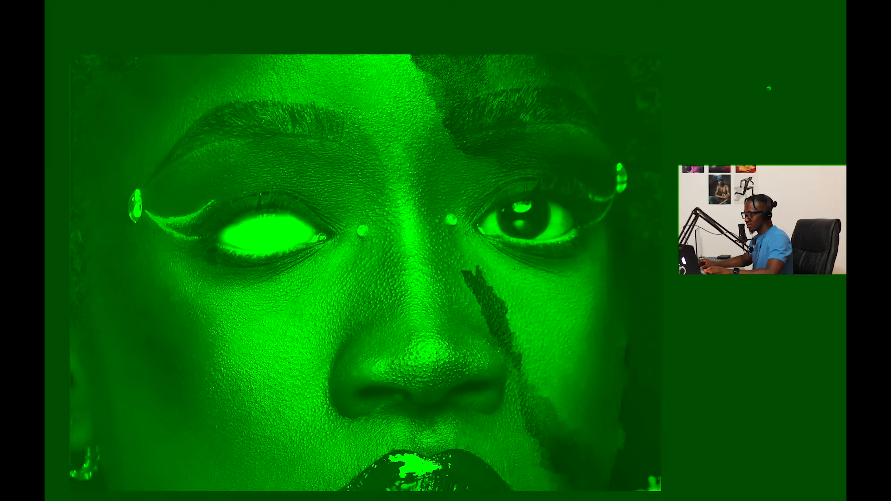
Paint white over the right eye, enlarging the brush slightly partway.
scroll(453, 233, right, 3)
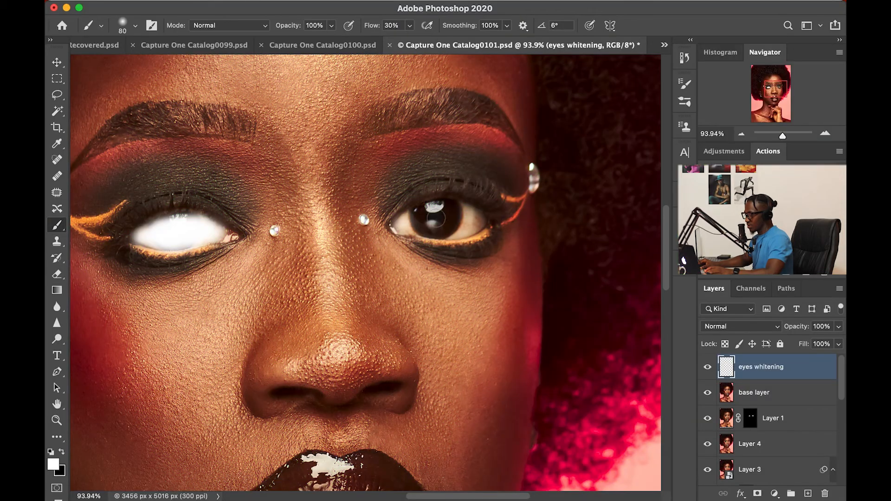
mouse_move(402, 226)
mouse_down()
mouse_move(472, 223)
mouse_move(411, 223)
mouse_move(474, 216)
mouse_move(436, 217)
mouse_move(452, 211)
mouse_move(470, 216)
mouse_move(448, 228)
mouse_move(483, 218)
mouse_move(459, 232)
mouse_move(462, 224)
mouse_move(400, 221)
mouse_move(424, 218)
mouse_move(431, 222)
mouse_move(398, 228)
mouse_up()
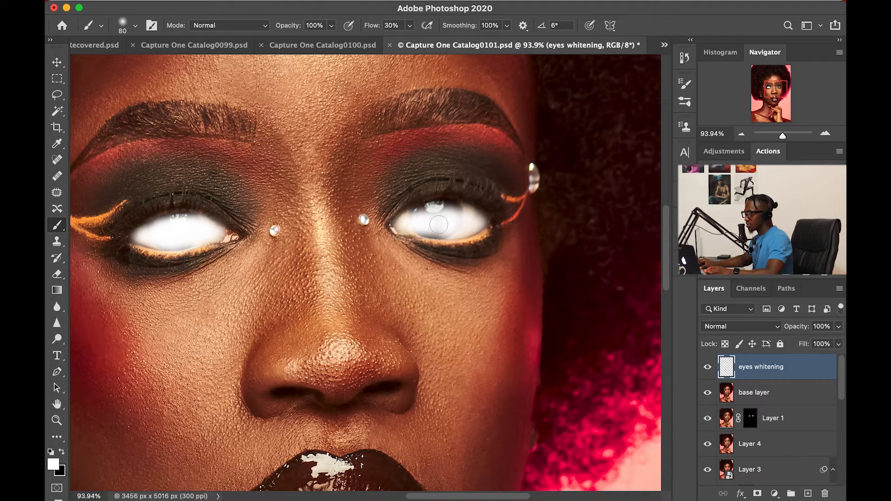
key(bracketright)
mouse_move(405, 221)
mouse_down()
mouse_move(449, 211)
mouse_move(452, 221)
mouse_move(449, 210)
mouse_move(458, 219)
mouse_move(445, 212)
mouse_move(446, 225)
mouse_move(433, 230)
mouse_move(460, 231)
mouse_move(443, 214)
mouse_move(449, 210)
mouse_move(439, 216)
mouse_move(472, 216)
mouse_move(432, 227)
mouse_move(472, 224)
mouse_move(460, 214)
mouse_move(472, 225)
mouse_move(433, 215)
mouse_up()
scroll(282, 227, down, 2)
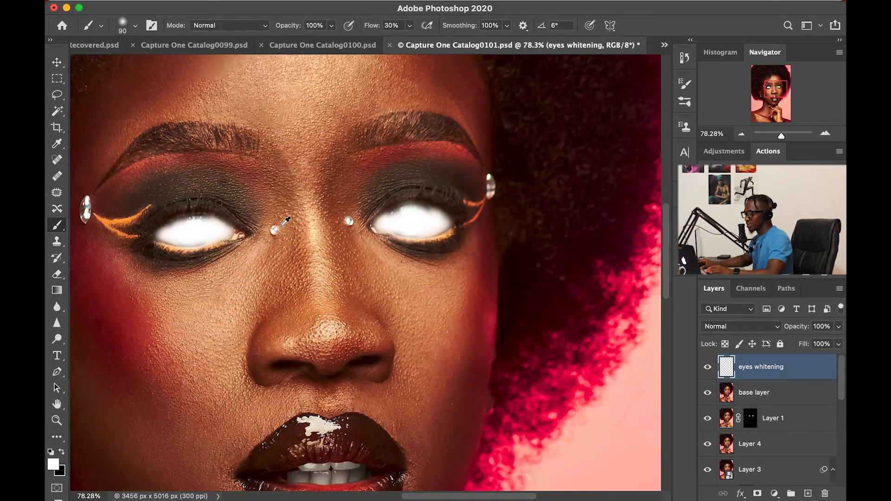
scroll(285, 221, down, 5)
scroll(287, 221, up, 3)
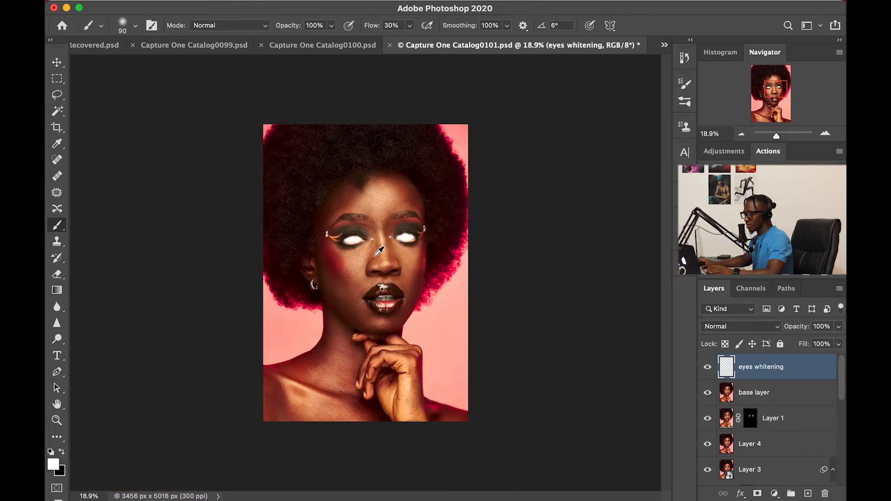
scroll(380, 251, up, 5)
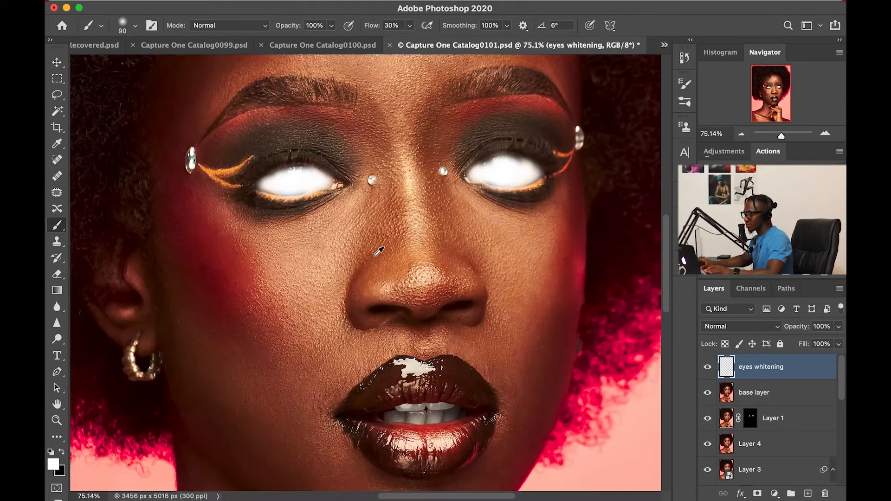
scroll(405, 243, down, 5)
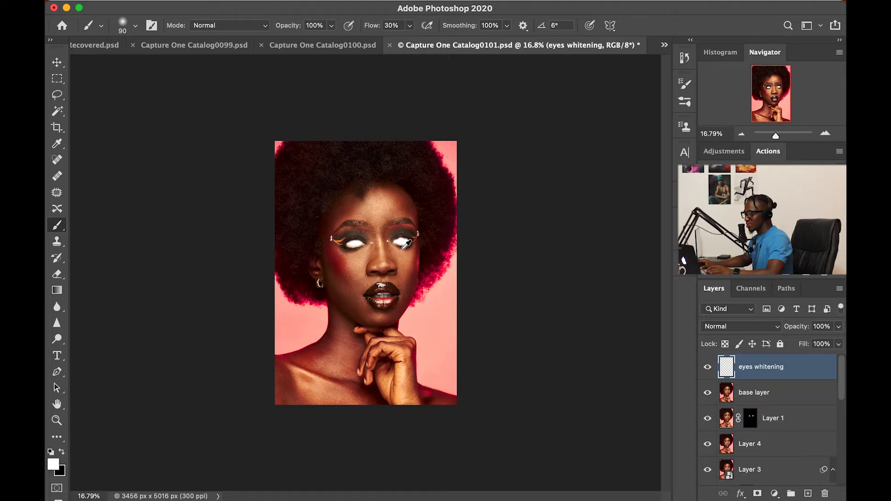
scroll(400, 260, up, 3)
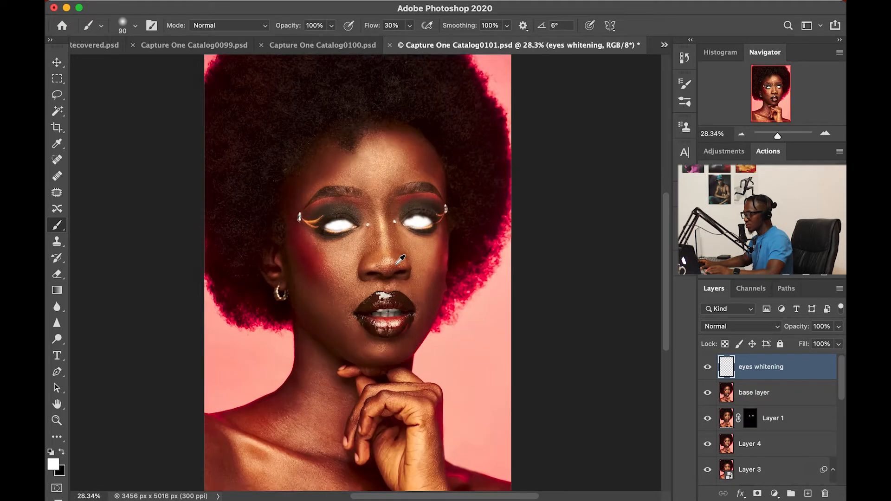
scroll(403, 265, up, 1)
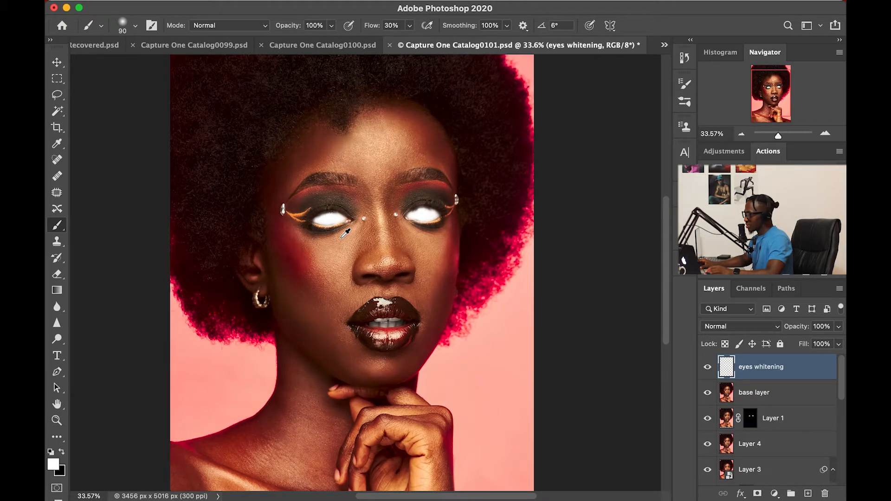
scroll(346, 232, up, 1)
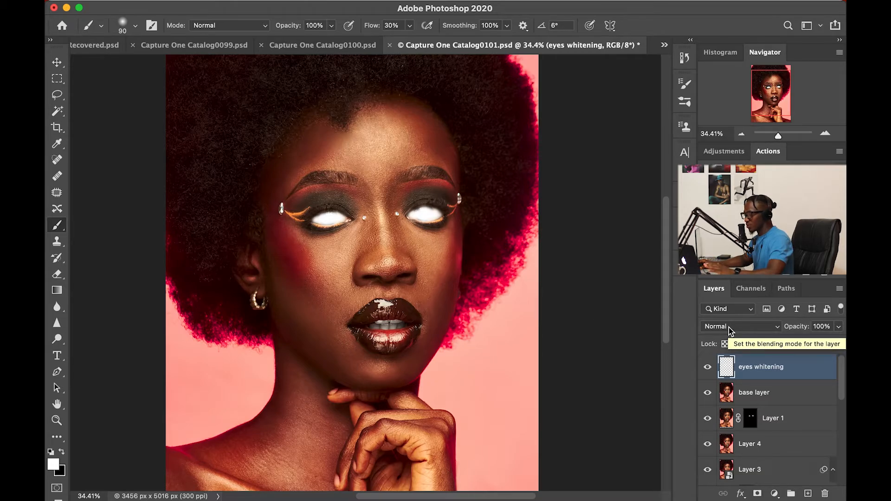
Change the eyes whitening layer's blend mode from Normal to Color.
click(729, 327)
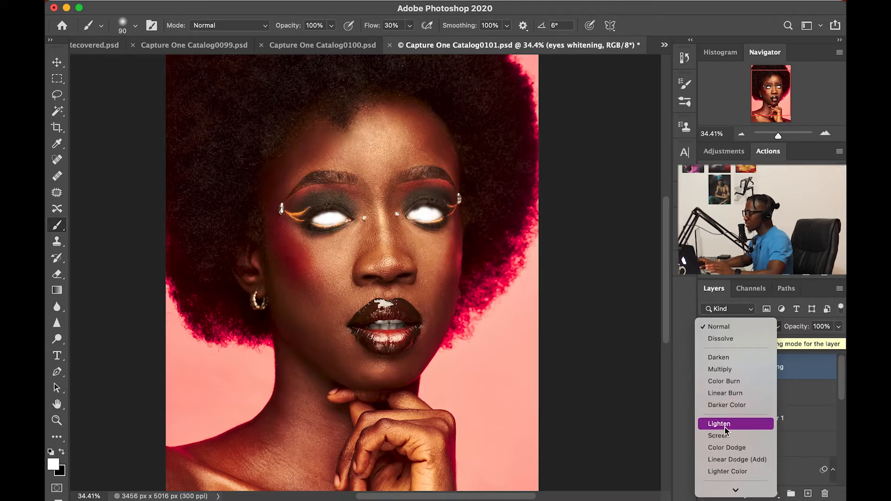
scroll(743, 368, down, 5)
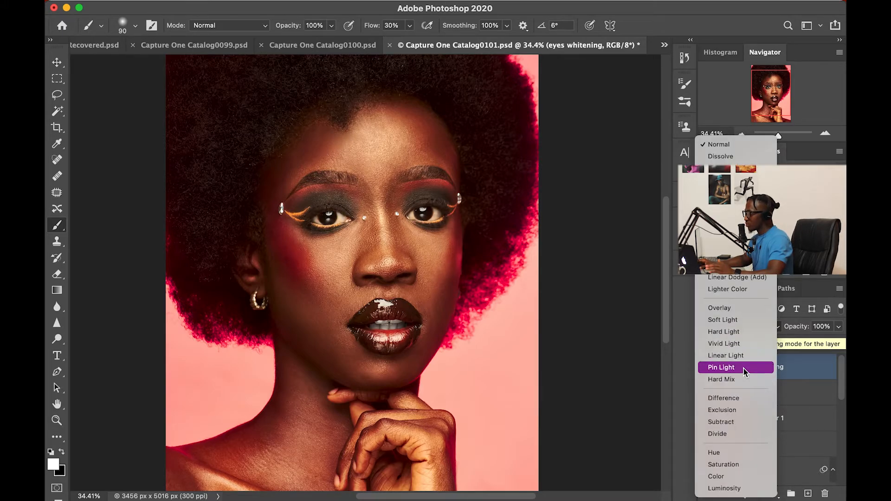
click(723, 474)
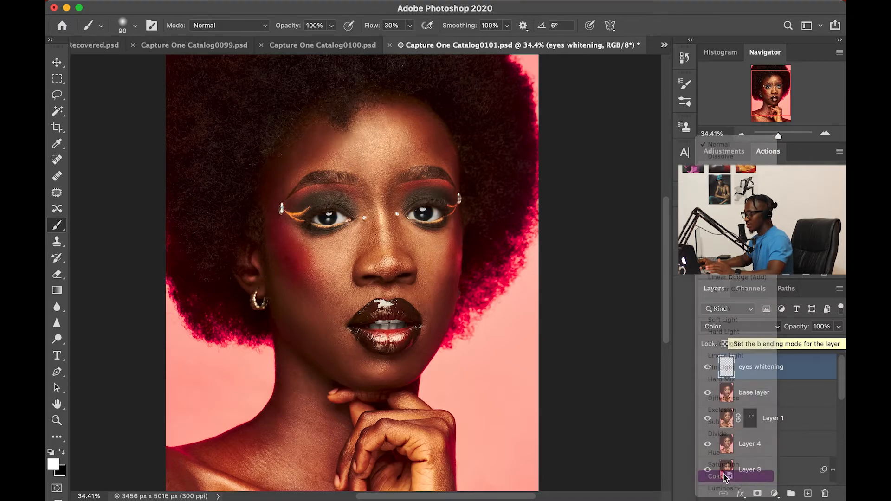
click(741, 330)
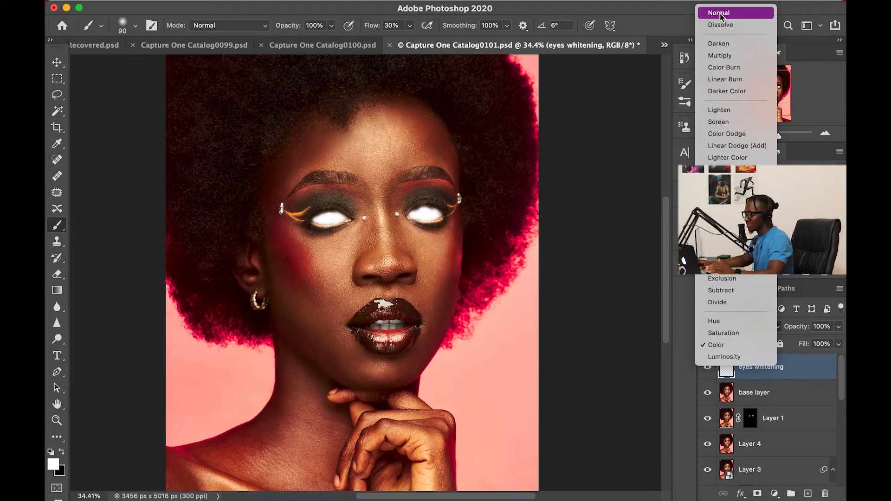
Compare Normal and Color blending on the eyes whitening layer, leaving it on Color.
click(721, 16)
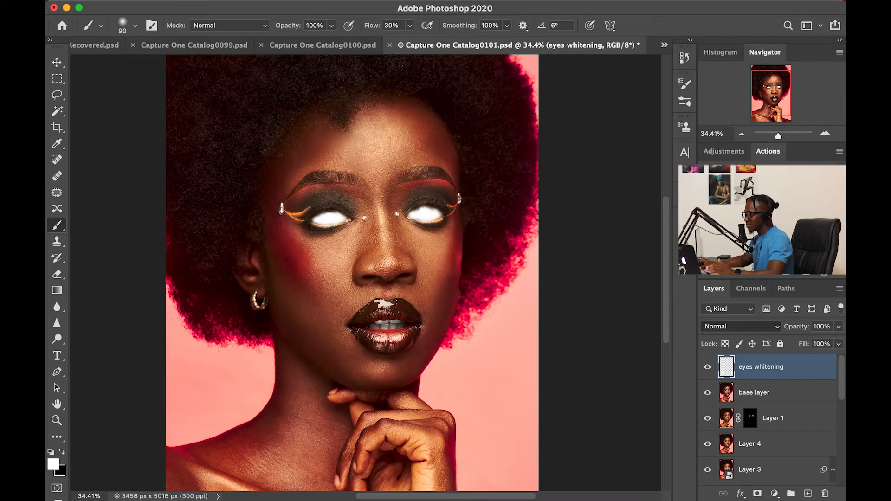
click(743, 330)
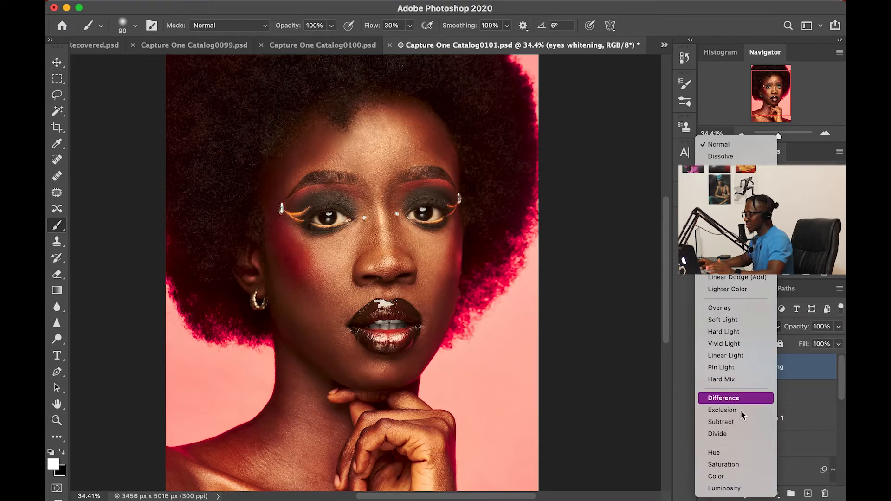
click(717, 476)
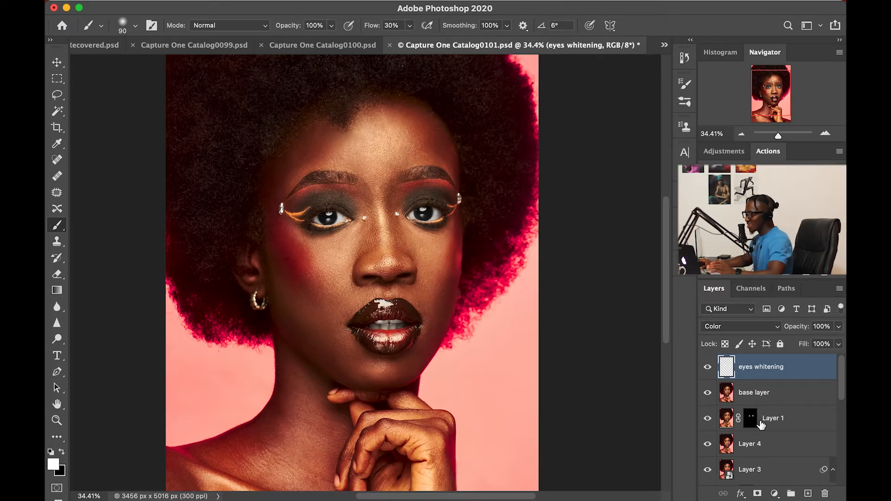
click(731, 329)
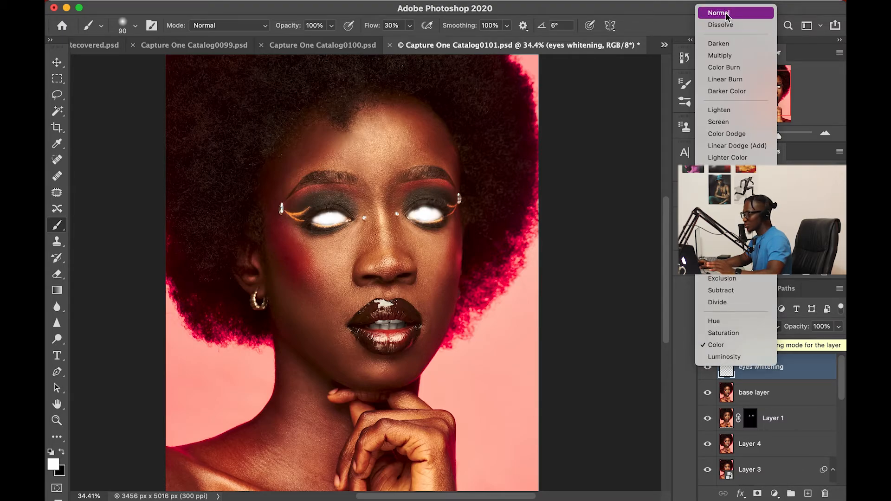
click(715, 346)
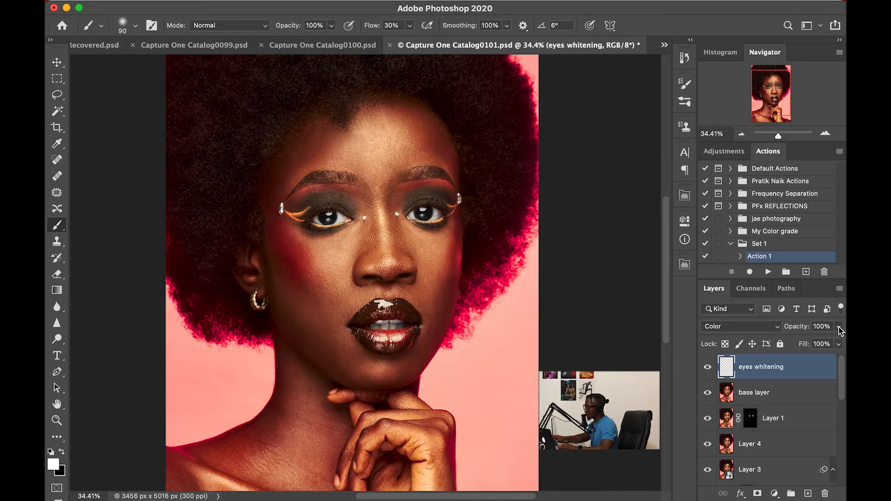
Lower the eyes whitening layer's opacity to 70% with the Opacity slider.
click(838, 326)
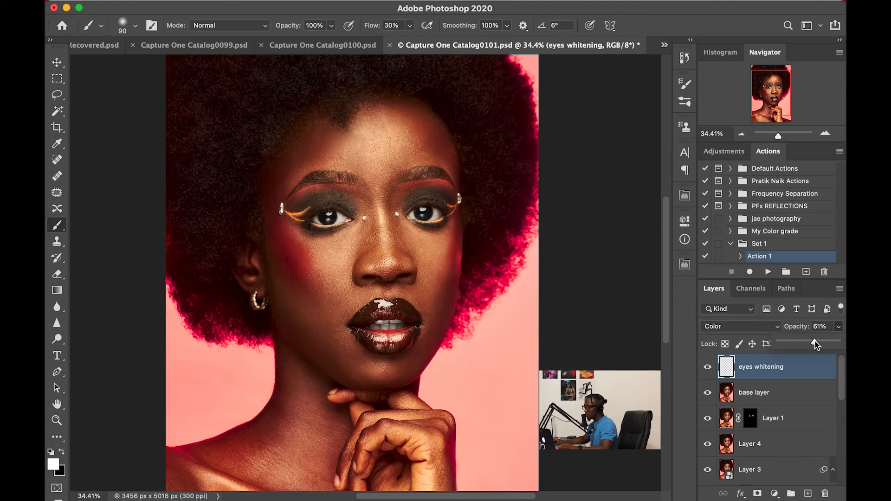
drag(815, 342, 803, 343)
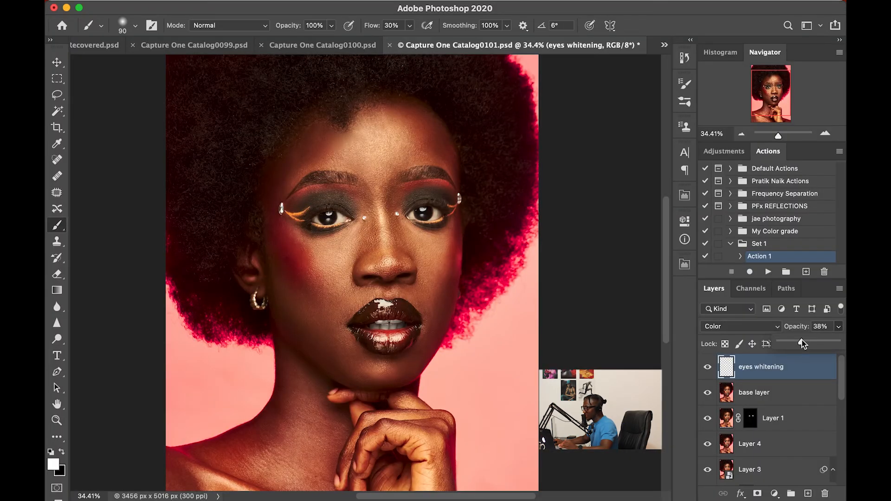
mouse_move(807, 343)
mouse_down()
mouse_move(838, 342)
mouse_move(778, 349)
mouse_move(793, 350)
mouse_up()
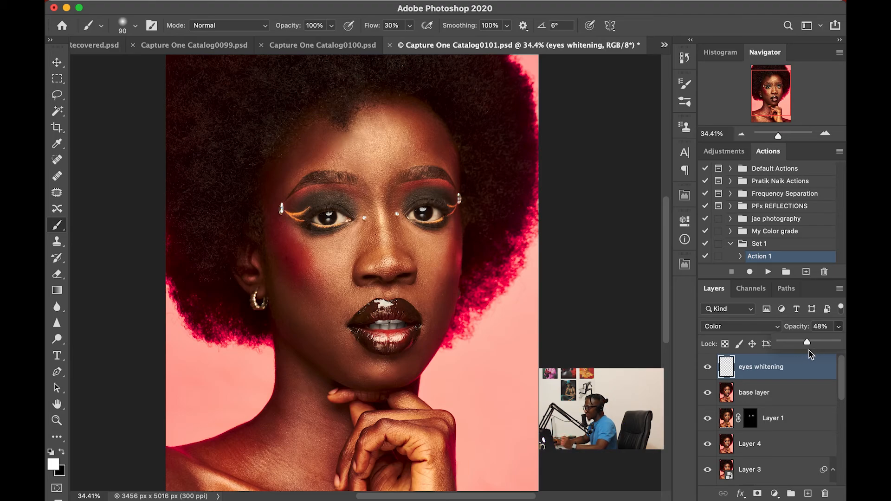
drag(809, 350, 820, 351)
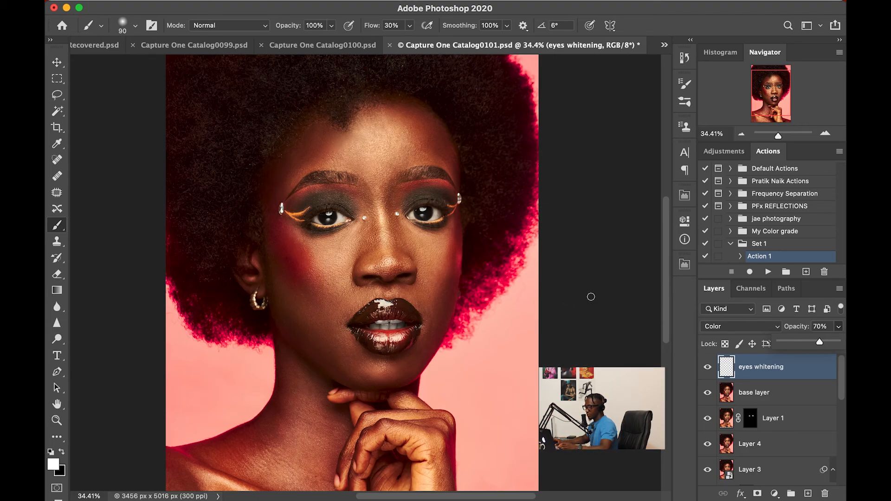
scroll(447, 260, down, 4)
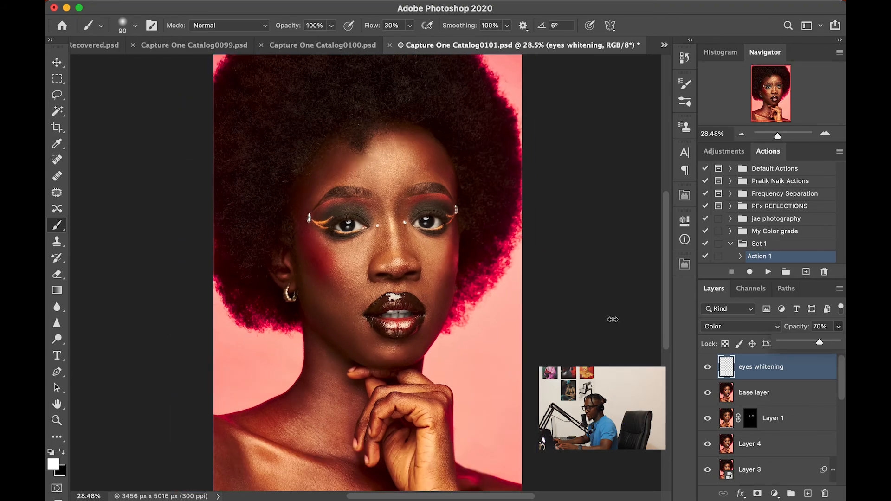
scroll(527, 279, up, 5)
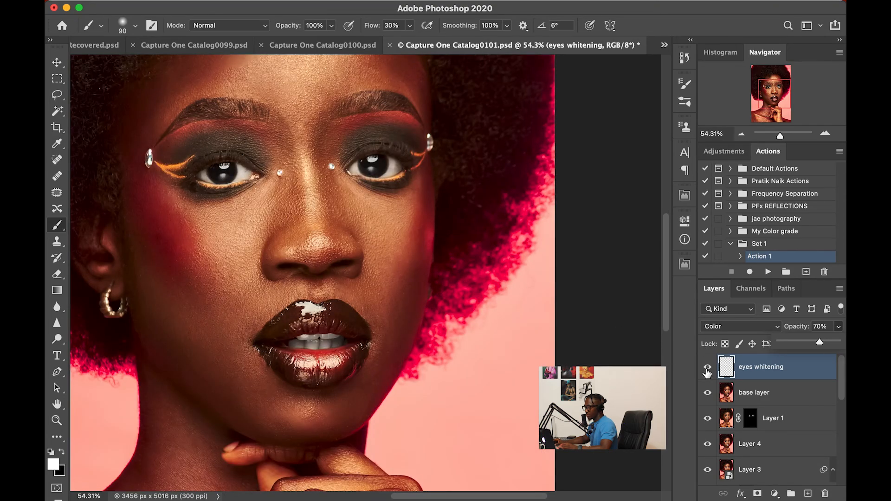
click(707, 368)
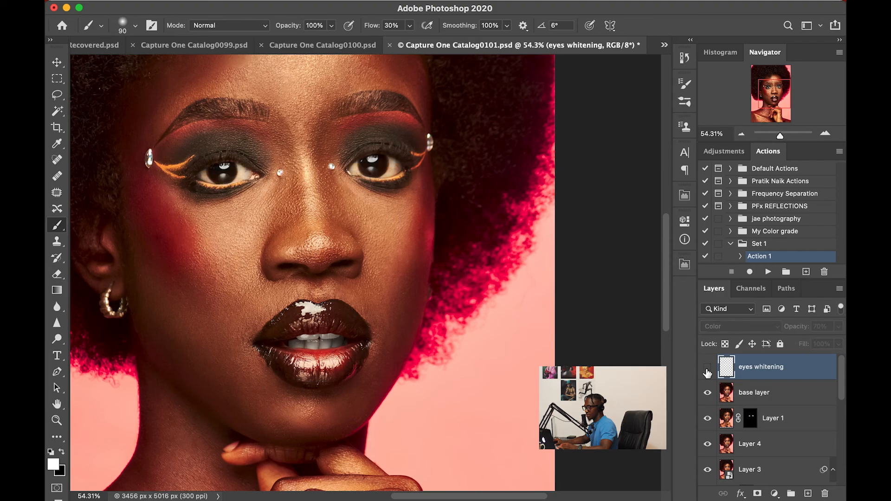
click(707, 370)
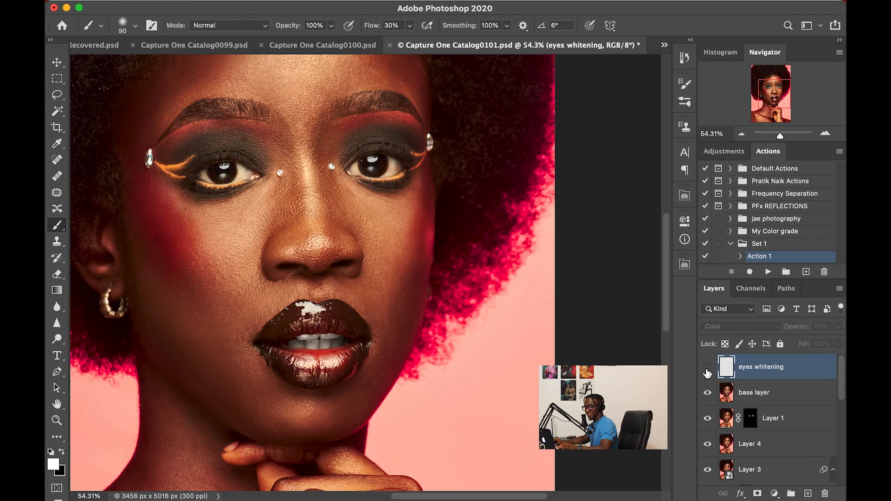
click(707, 369)
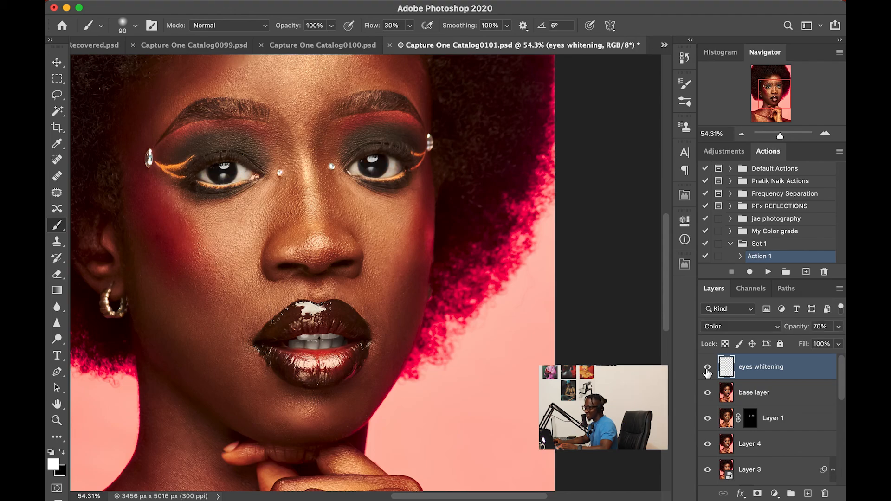